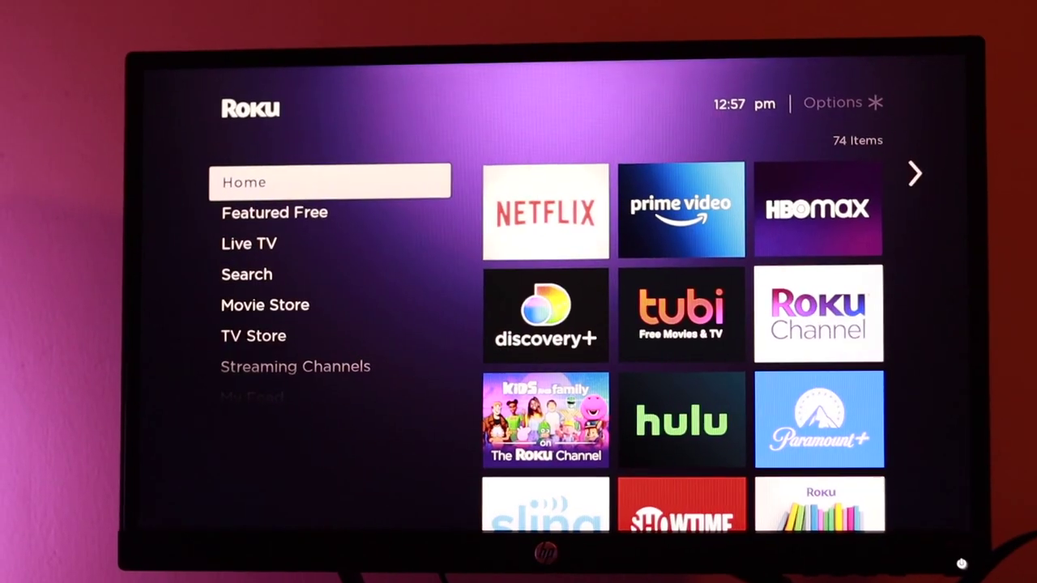
- Nudge the remote right while the new Roku stick boots toward the language screen
{"action": "key", "text": "Right"}
{"action": "key", "text": "Right"}
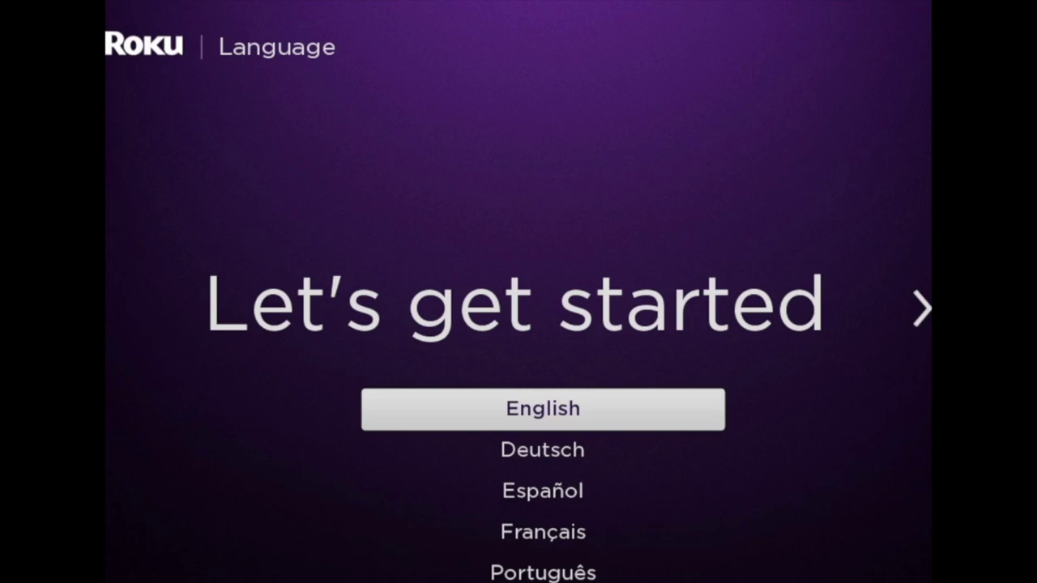
- Keep English as the setup language and start the wireless network scan
{"action": "key", "text": "Down"}
{"action": "key", "text": "Up"}
{"action": "key", "text": "Return"}
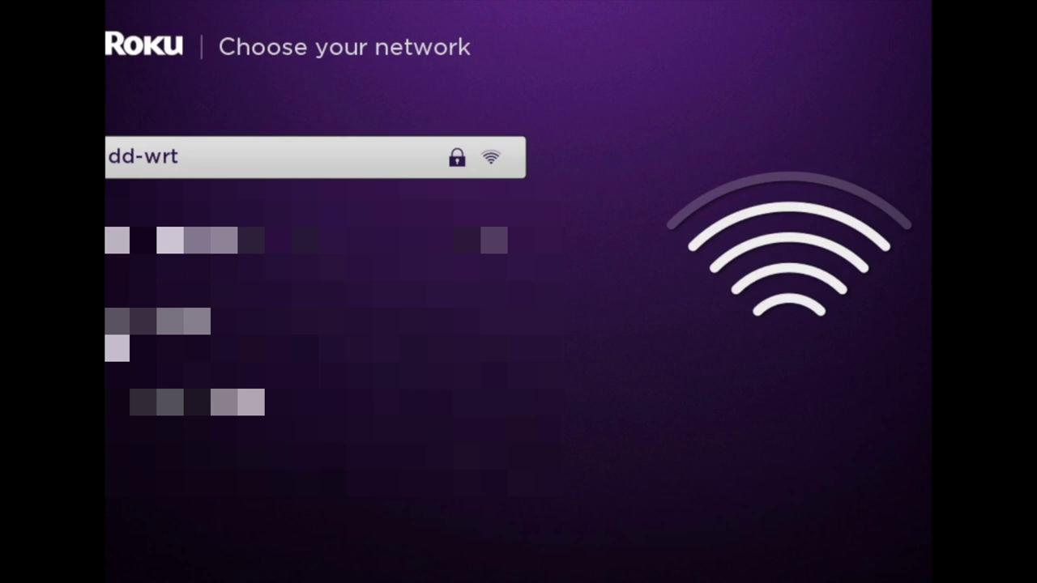
- Select the dd-wrt network and begin entering its Wi-Fi password
{"action": "key", "text": "Return"}
{"action": "key", "text": "Right"}
{"action": "key", "text": "Down"}
{"action": "key", "text": "Right"}
{"action": "key", "text": "Right"}
{"action": "key", "text": "Right"}
{"action": "key", "text": "Right"}
{"action": "key", "text": "Right"}
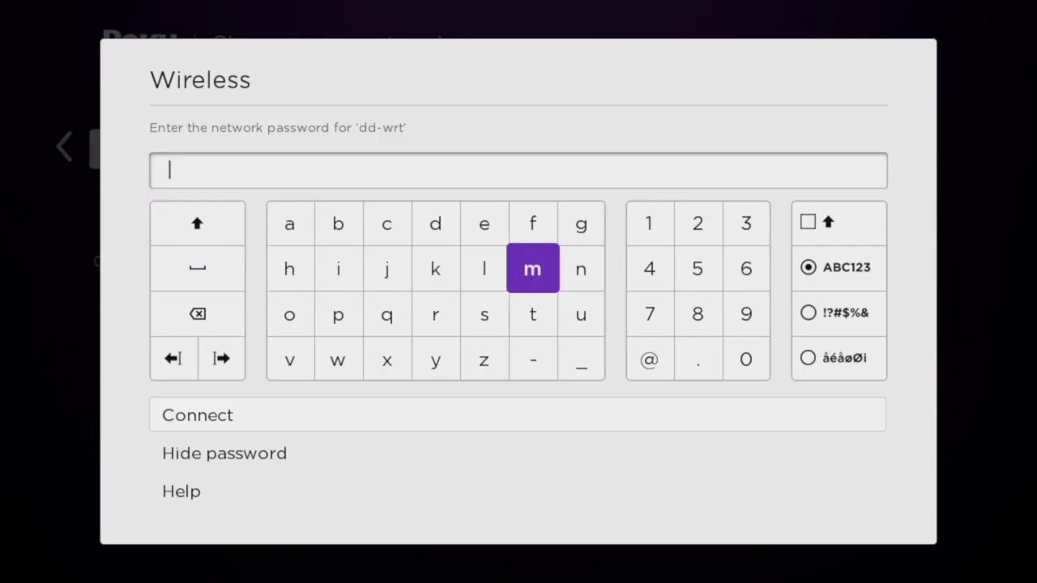
{"action": "key", "text": "Up"}
{"action": "key", "text": "Return"}
{"action": "key", "text": "Left"}
{"action": "key", "text": "Left"}
{"action": "key", "text": "Down"}
{"action": "key", "text": "Down"}
{"action": "key", "text": "Right"}
{"action": "key", "text": "Right"}
{"action": "key", "text": "Right"}
- Finish entering the Wi-Fi password and connect to dd-wrt
{"action": "key", "text": "Left"}
{"action": "key", "text": "Left"}
{"action": "key", "text": "Left"}
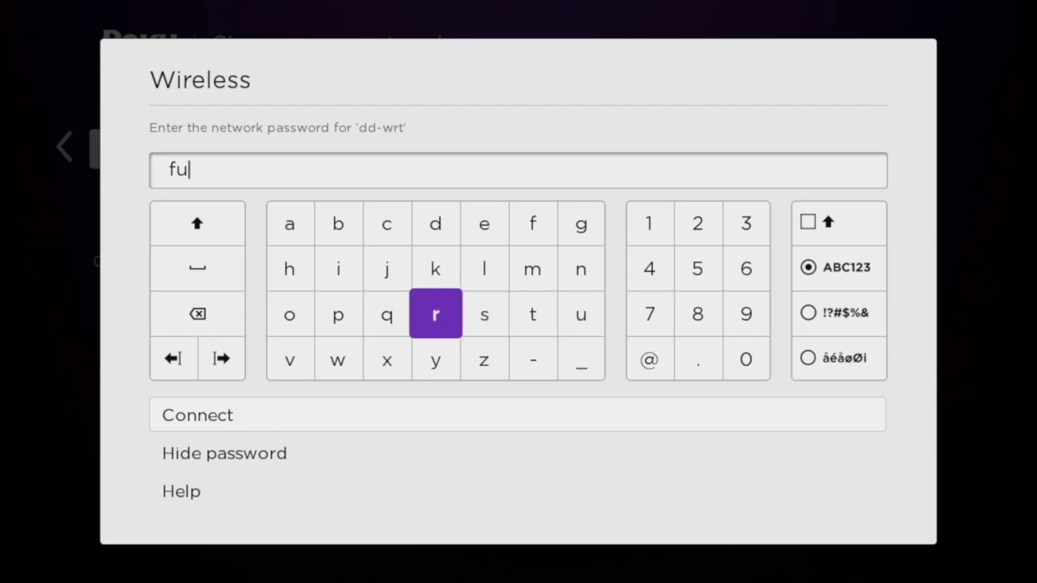
{"action": "key", "text": "Down"}
{"action": "key", "text": "Left"}
{"action": "key", "text": "Right"}
{"action": "key", "text": "Right"}
{"action": "key", "text": "Return"}
{"action": "key", "text": "Return"}
{"action": "key", "text": "Left"}
{"action": "key", "text": "Return"}
{"action": "key", "text": "Up"}
{"action": "key", "text": "Right"}
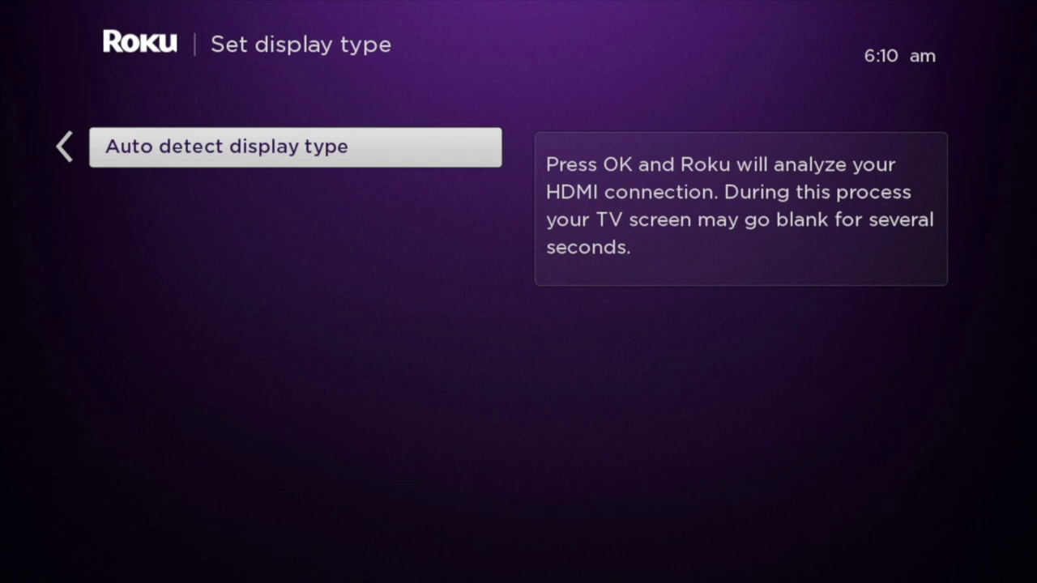
- Auto-detect the TV display type, accepting 4K at 30 fps
{"action": "key", "text": "Return"}
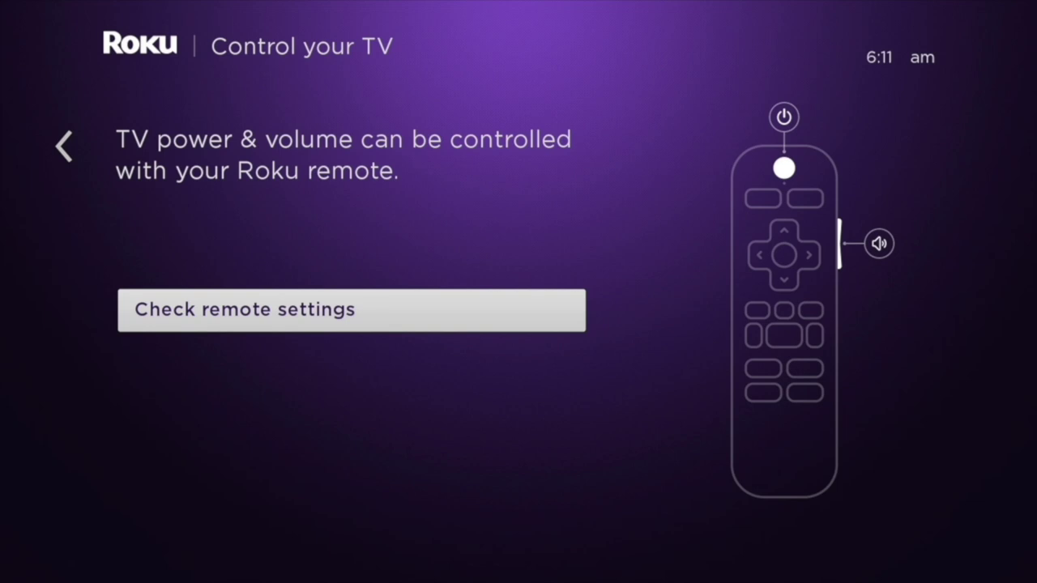
- Confirm the remote controls TV volume and continue to the activation screen
{"action": "key", "text": "Return"}
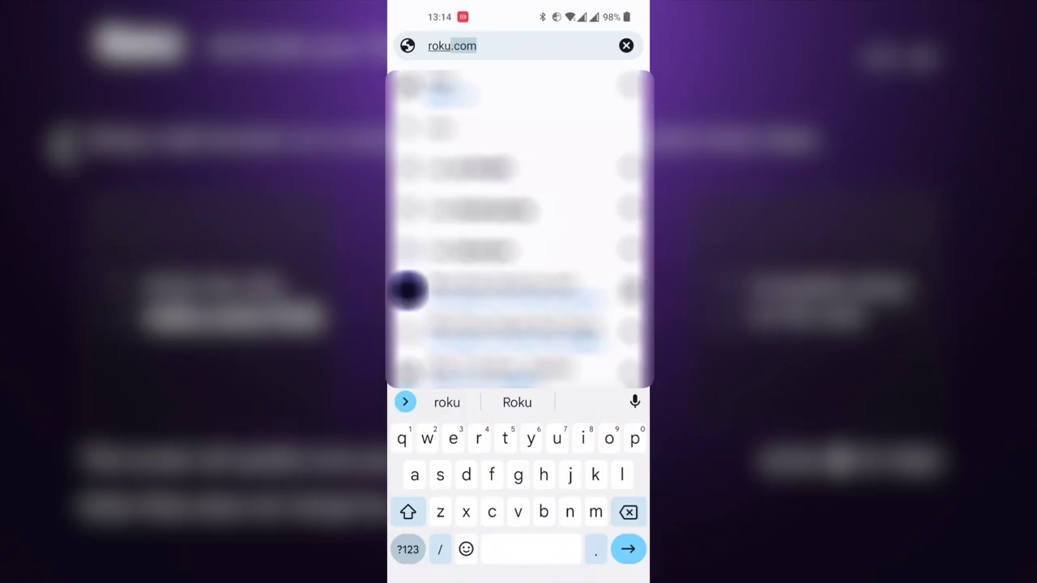
- Load roku.com/link in the phone browser and submit the link code shown on the TV
{"action": "left_click", "coordinate": [477, 46]}
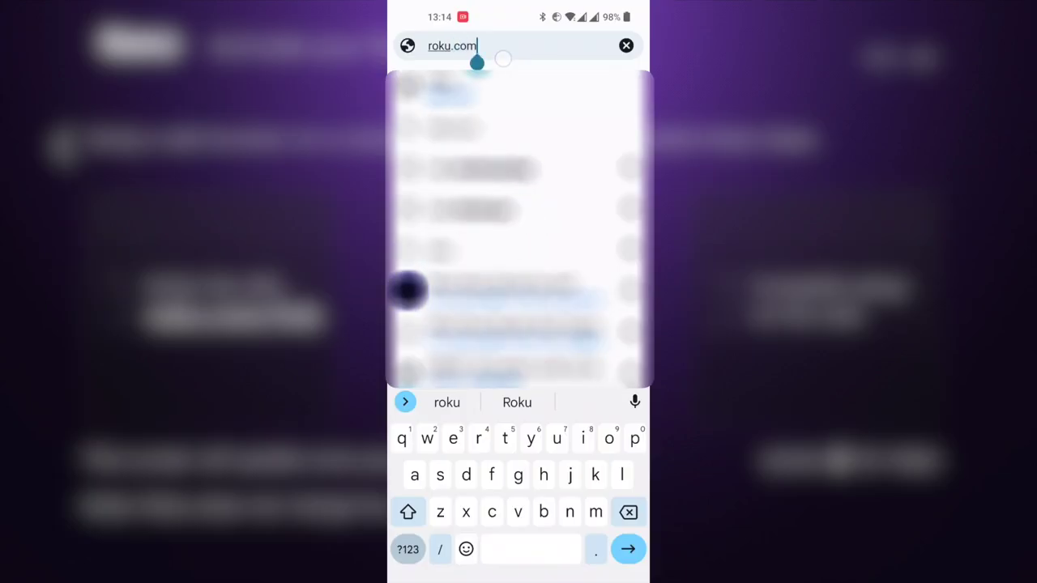
{"action": "type", "text": "/link"}
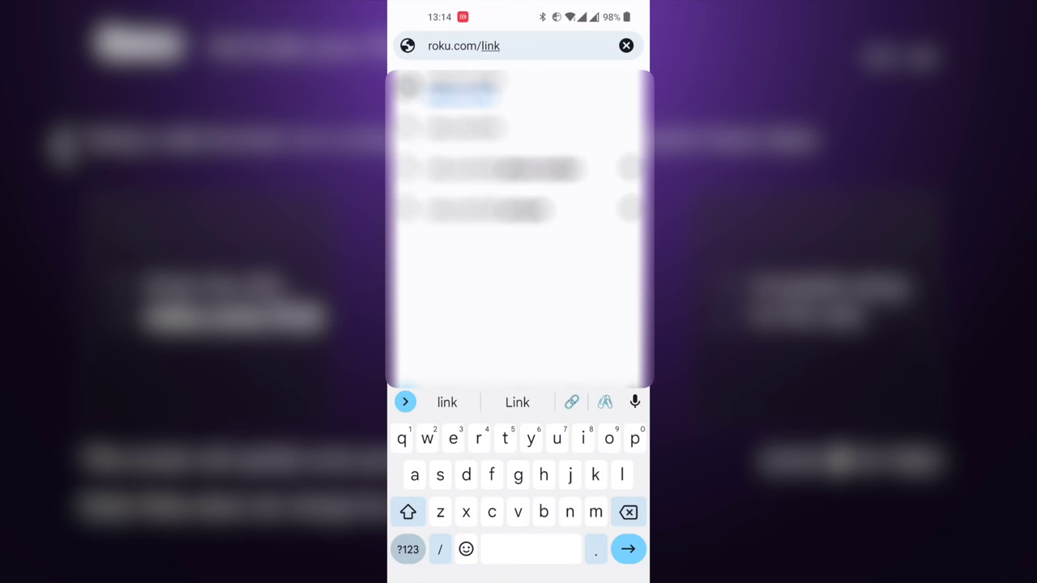
{"action": "key", "text": "Return"}
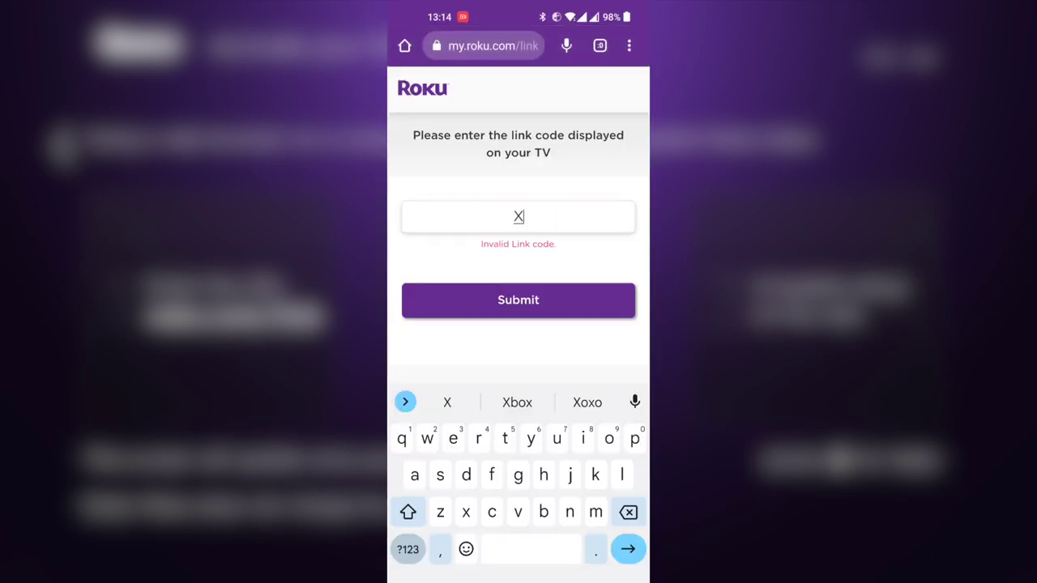
{"action": "type", "text": "95I"}
{"action": "key", "text": "Return"}
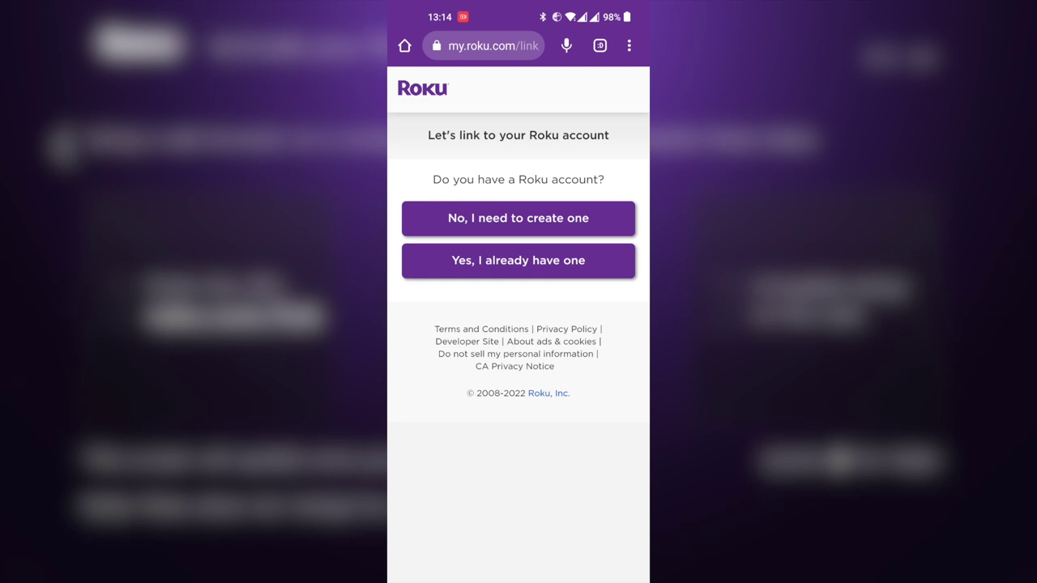
- Sign in with the saved Roku account details, keeping the account remembered on the phone
{"action": "left_click", "coordinate": [518, 260]}
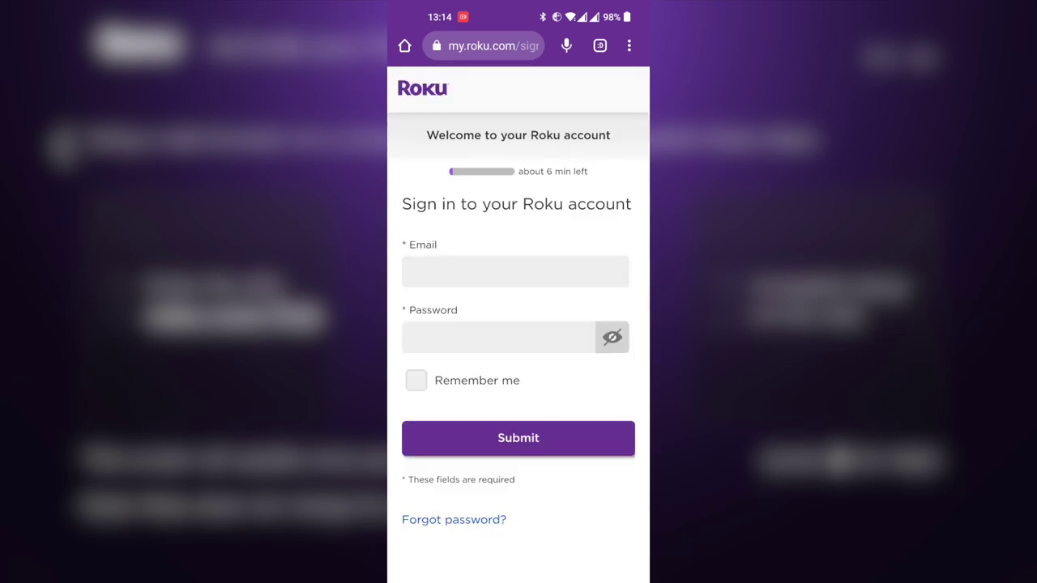
{"action": "left_click", "coordinate": [515, 272]}
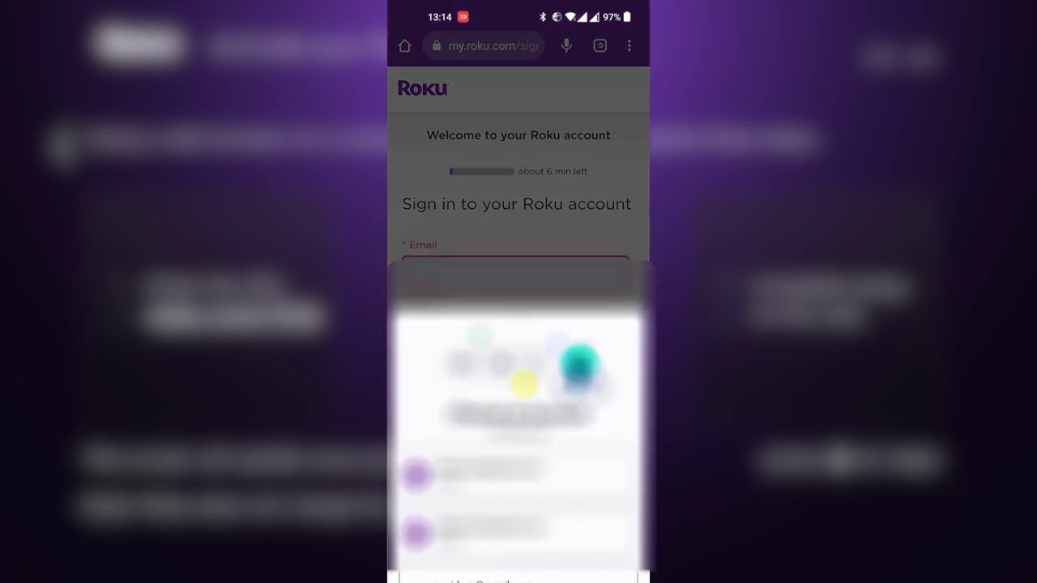
{"action": "left_click", "coordinate": [478, 474]}
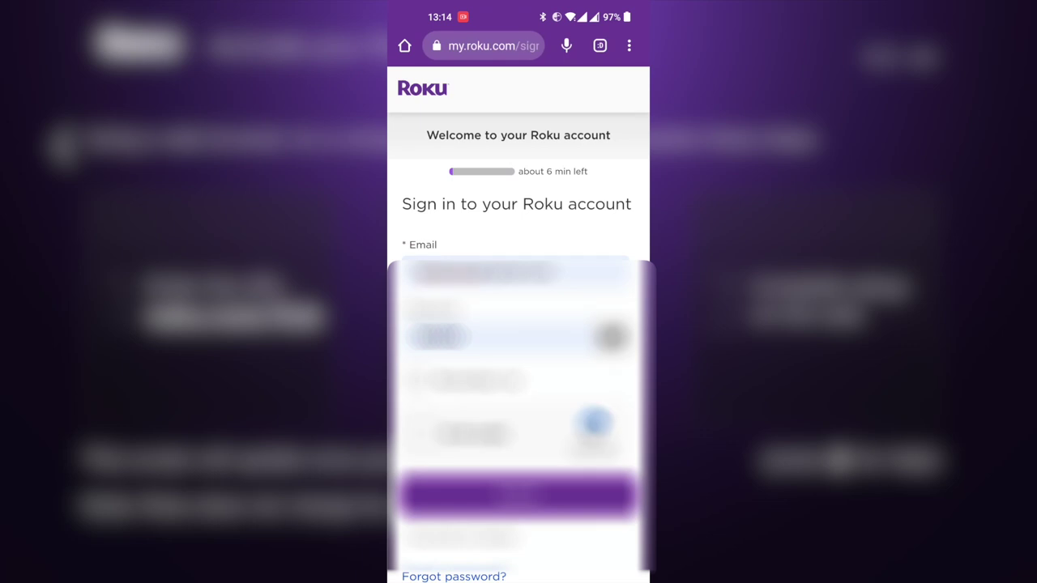
{"action": "left_click", "coordinate": [417, 380]}
{"action": "left_click", "coordinate": [417, 434]}
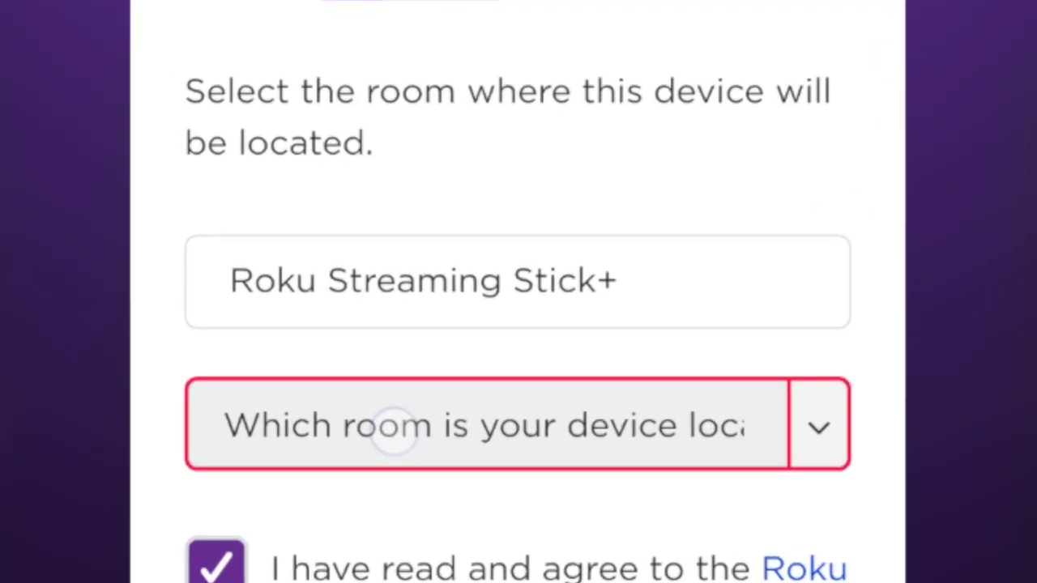
- Choose a room for the Roku Streaming Stick+ from the room dropdown
{"action": "left_click", "coordinate": [394, 429]}
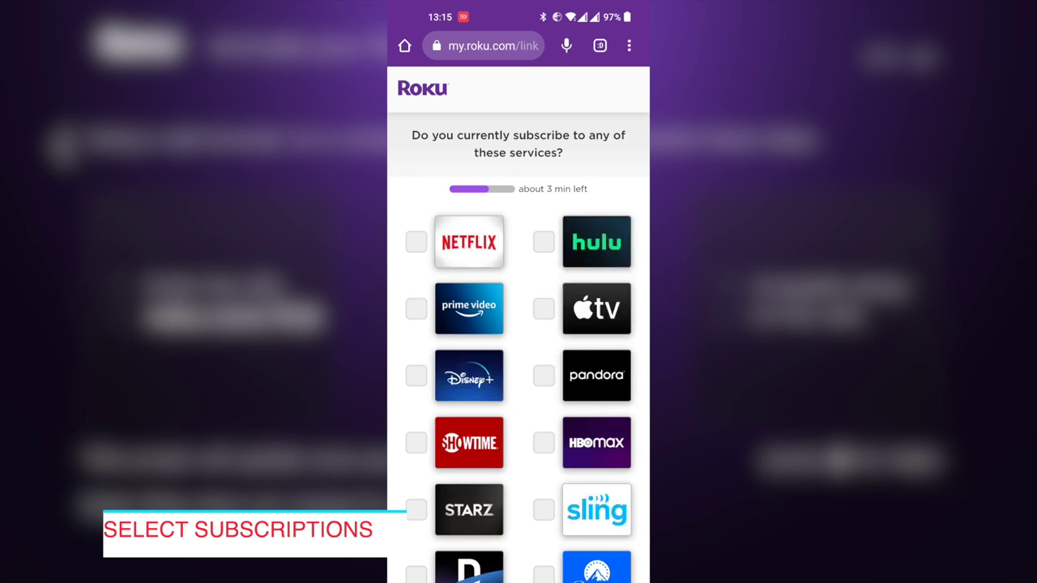
- Mark Netflix, Prime Video and Disney+ as current subscriptions
{"action": "left_click_drag", "start_coordinate": [523, 424], "coordinate": [528, 328]}
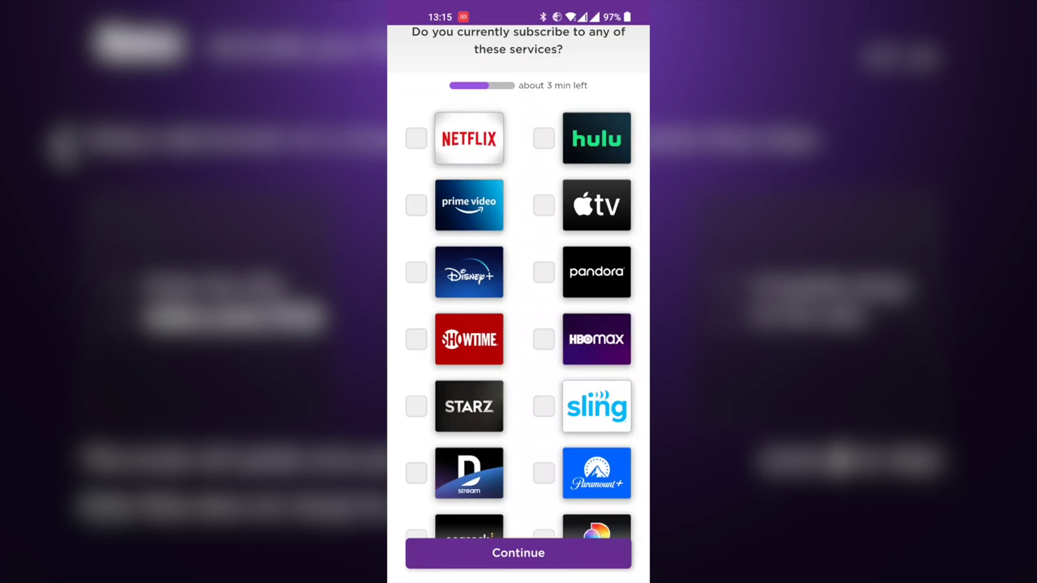
{"action": "left_click", "coordinate": [416, 138]}
{"action": "left_click", "coordinate": [416, 205]}
{"action": "left_click", "coordinate": [416, 272]}
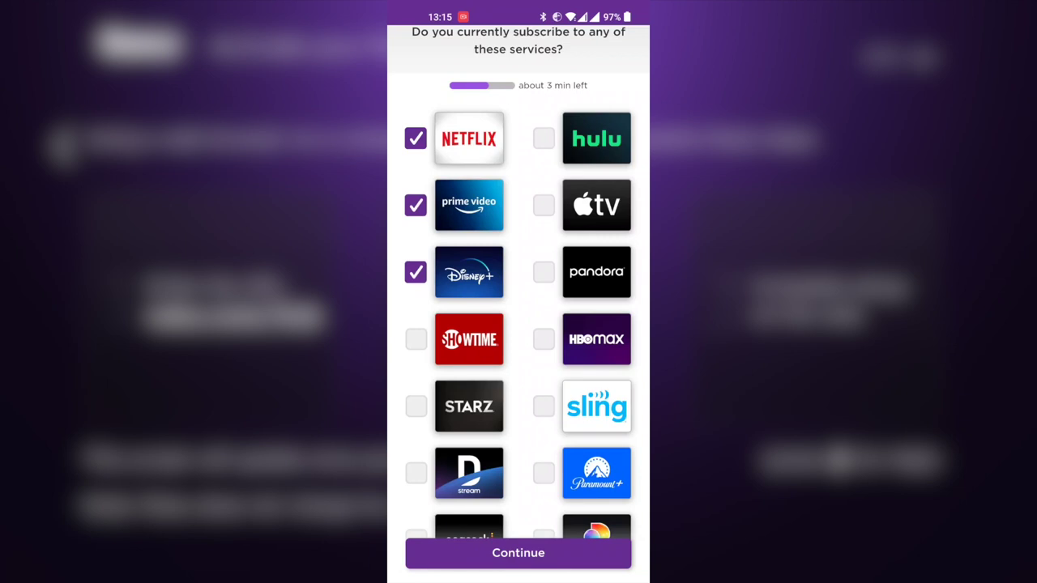
{"action": "left_click", "coordinate": [541, 205]}
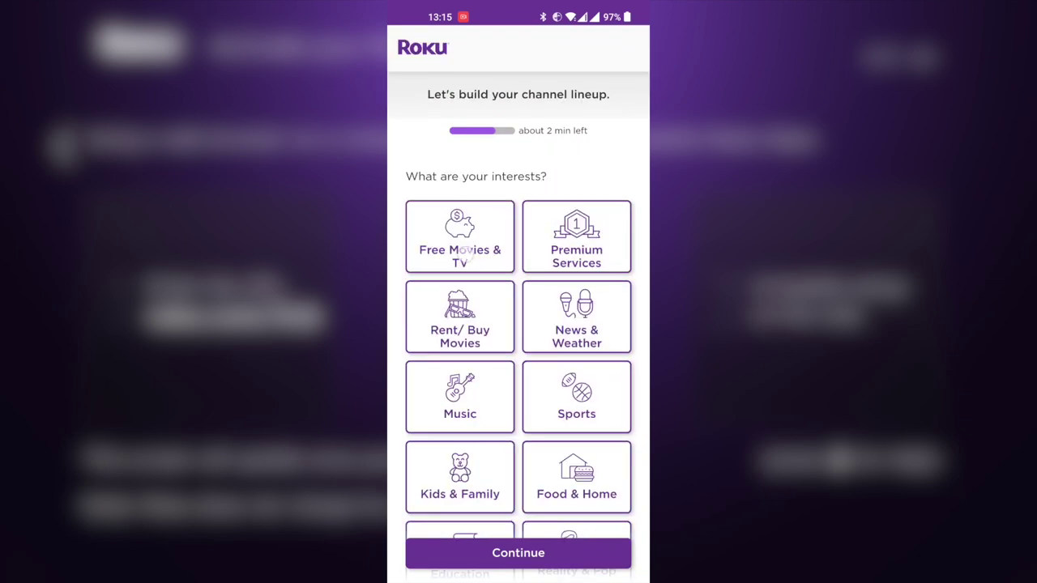
- Pick Free Movies & TV, News & Weather, Food & Home and Local News as interests
{"action": "left_click", "coordinate": [466, 253]}
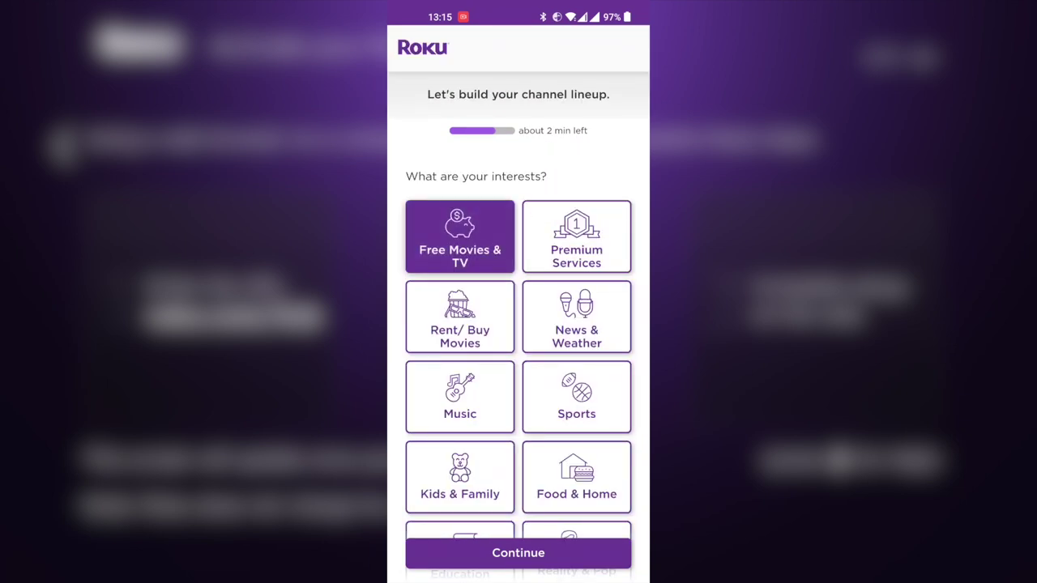
{"action": "left_click", "coordinate": [576, 317]}
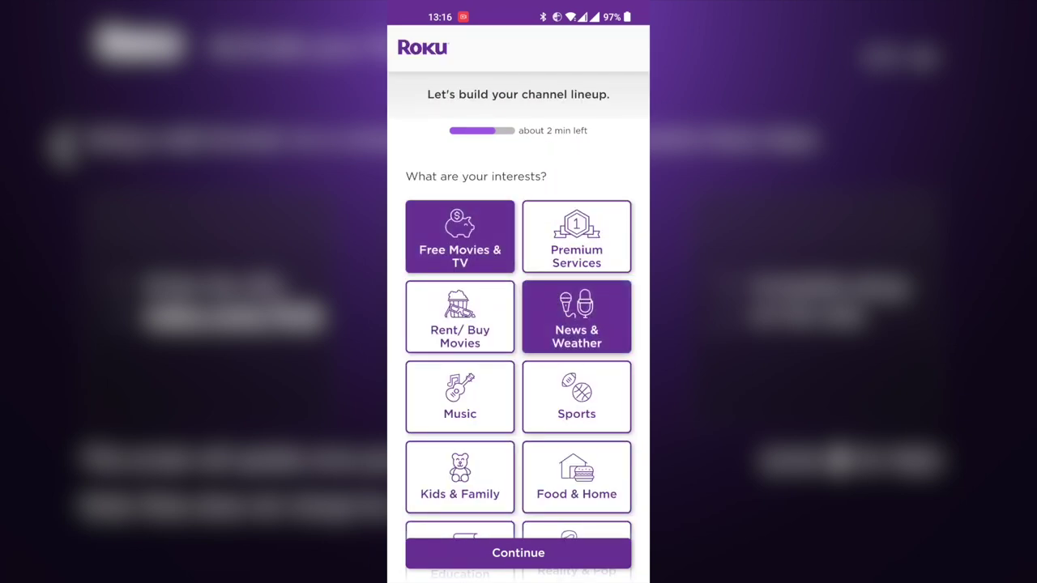
{"action": "scroll", "coordinate": [518, 324], "scroll_direction": "down", "scroll_amount": 5}
{"action": "left_click", "coordinate": [576, 301]}
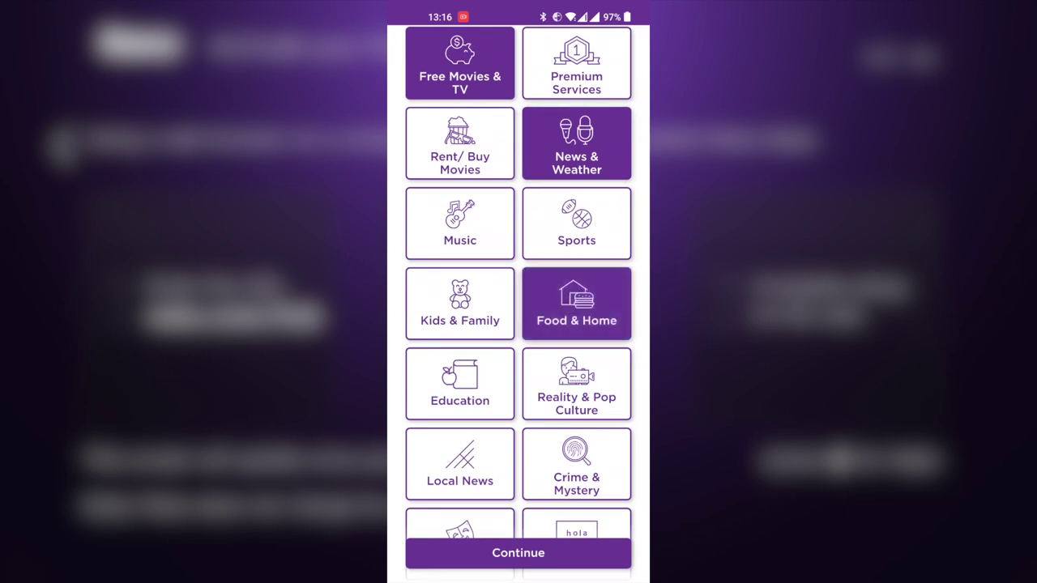
{"action": "scroll", "coordinate": [518, 324], "scroll_direction": "down", "scroll_amount": 4}
{"action": "scroll", "coordinate": [518, 300], "scroll_direction": "down", "scroll_amount": 1}
{"action": "left_click", "coordinate": [460, 311]}
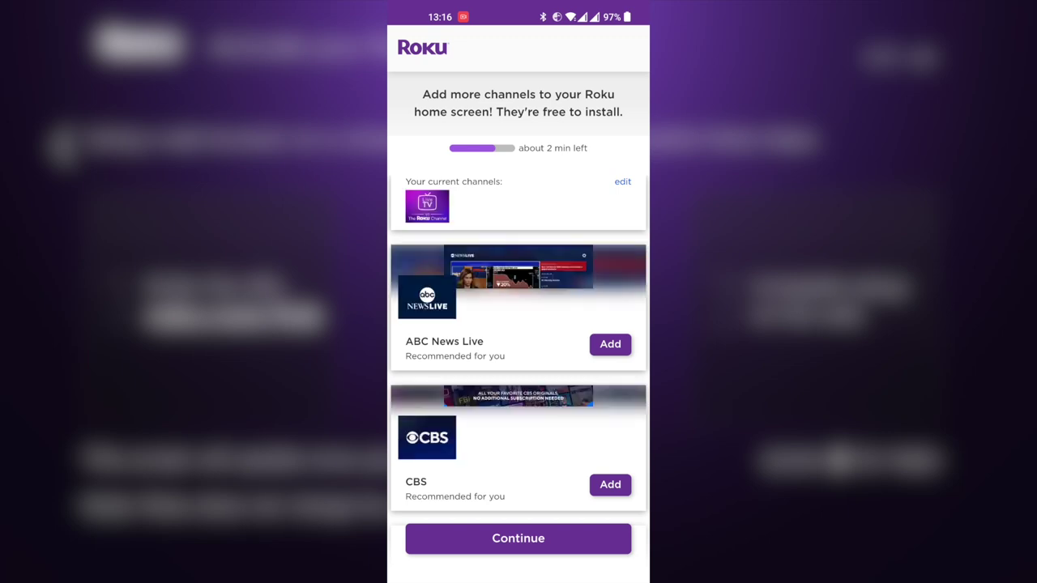
- Skip the recommended channels like ABC News Live and CBS without adding any
{"action": "scroll", "coordinate": [571, 330], "scroll_direction": "down", "scroll_amount": 10}
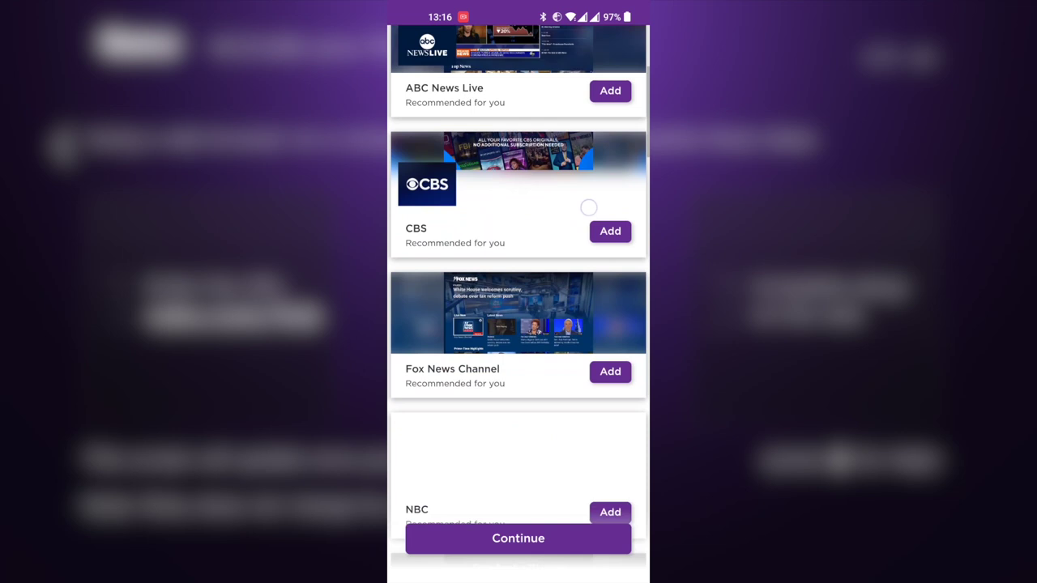
{"action": "scroll", "coordinate": [570, 331], "scroll_direction": "down", "scroll_amount": 10}
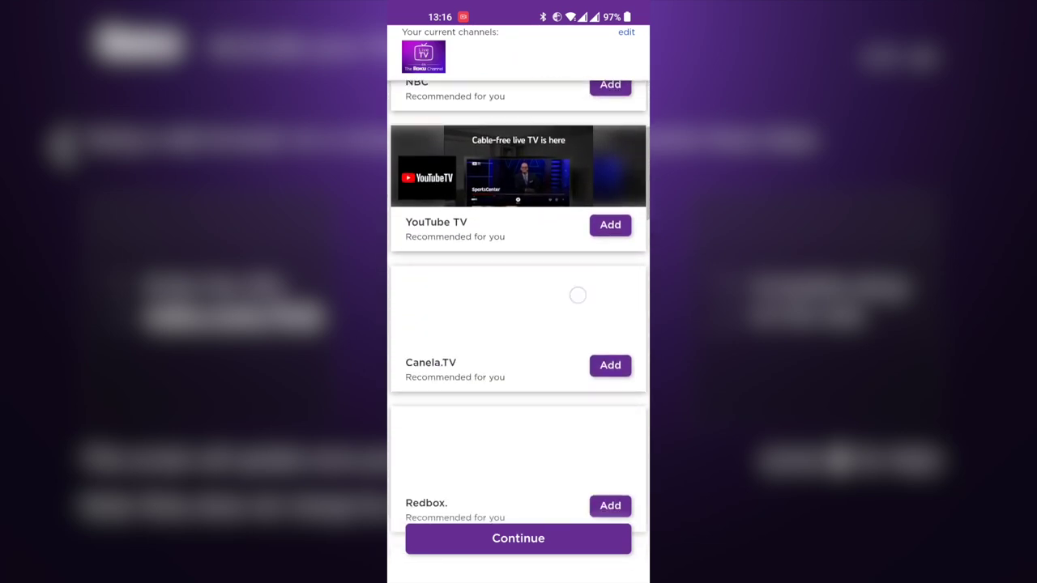
{"action": "scroll", "coordinate": [572, 374], "scroll_direction": "down", "scroll_amount": 10}
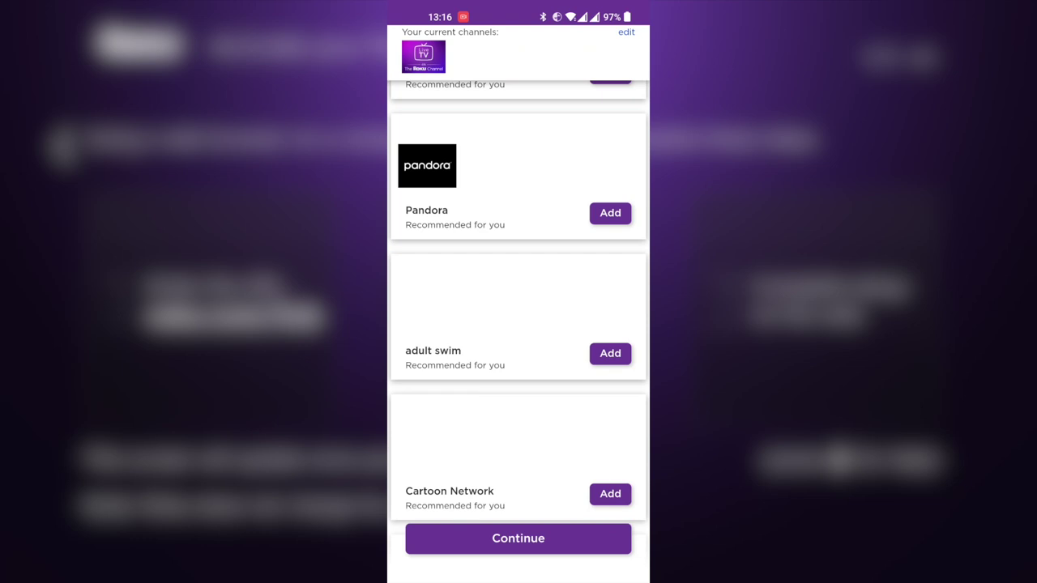
{"action": "scroll", "coordinate": [519, 324], "scroll_direction": "up", "scroll_amount": 3}
{"action": "scroll", "coordinate": [518, 324], "scroll_direction": "down", "scroll_amount": 5}
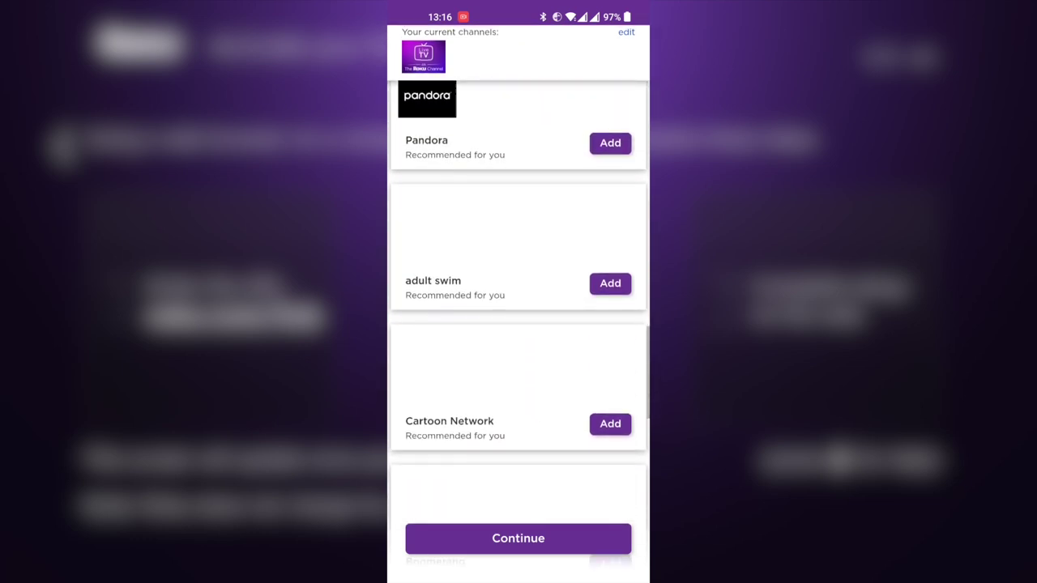
{"action": "left_click", "coordinate": [531, 542]}
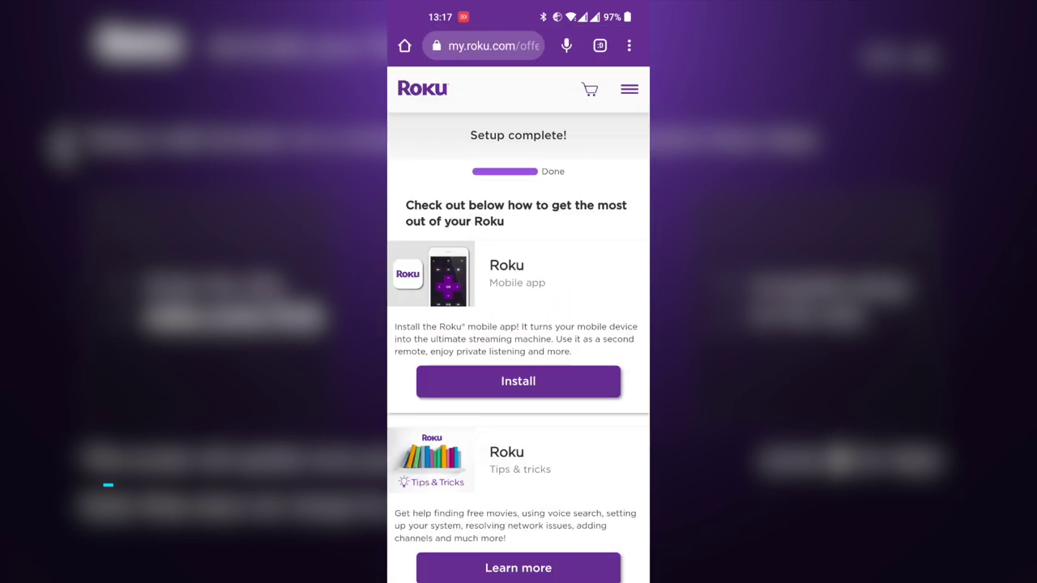
{"action": "scroll", "coordinate": [431, 294], "scroll_direction": "down", "scroll_amount": 2}
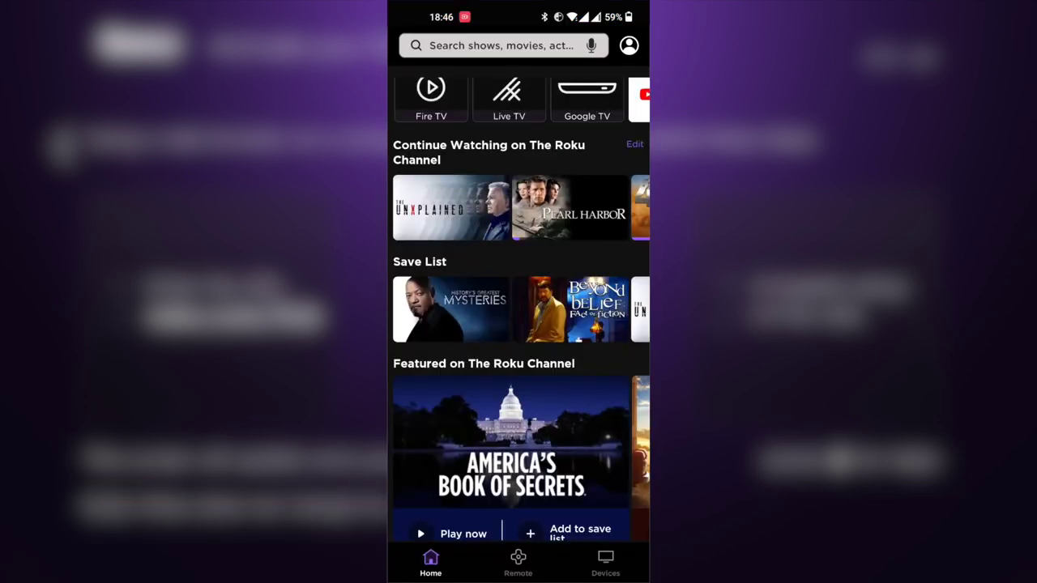
- Connect the Roku app's phone remote to the Living room Roku, then return to the app's home feed
{"action": "scroll", "coordinate": [519, 307], "scroll_direction": "up", "scroll_amount": 3}
{"action": "scroll", "coordinate": [519, 308], "scroll_direction": "down", "scroll_amount": 15}
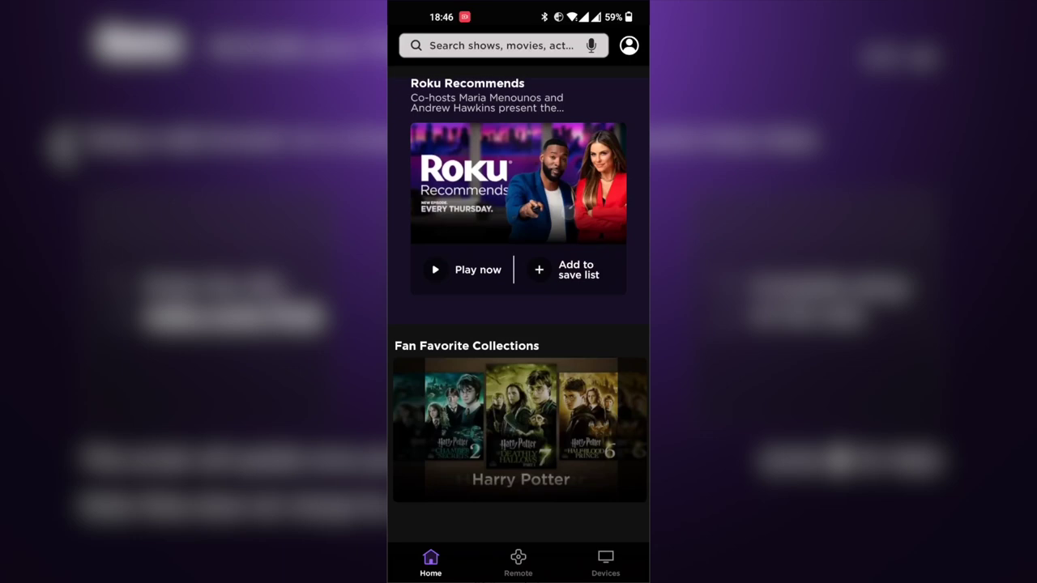
{"action": "scroll", "coordinate": [519, 308], "scroll_direction": "up", "scroll_amount": 5}
{"action": "scroll", "coordinate": [518, 308], "scroll_direction": "up", "scroll_amount": 10}
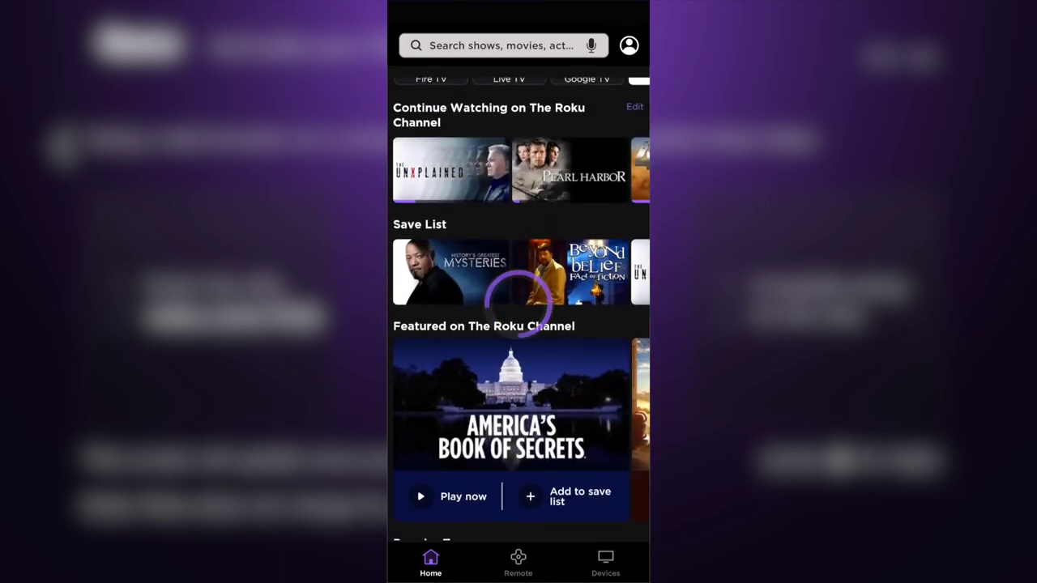
{"action": "left_click", "coordinate": [454, 497]}
{"action": "left_click", "coordinate": [565, 343]}
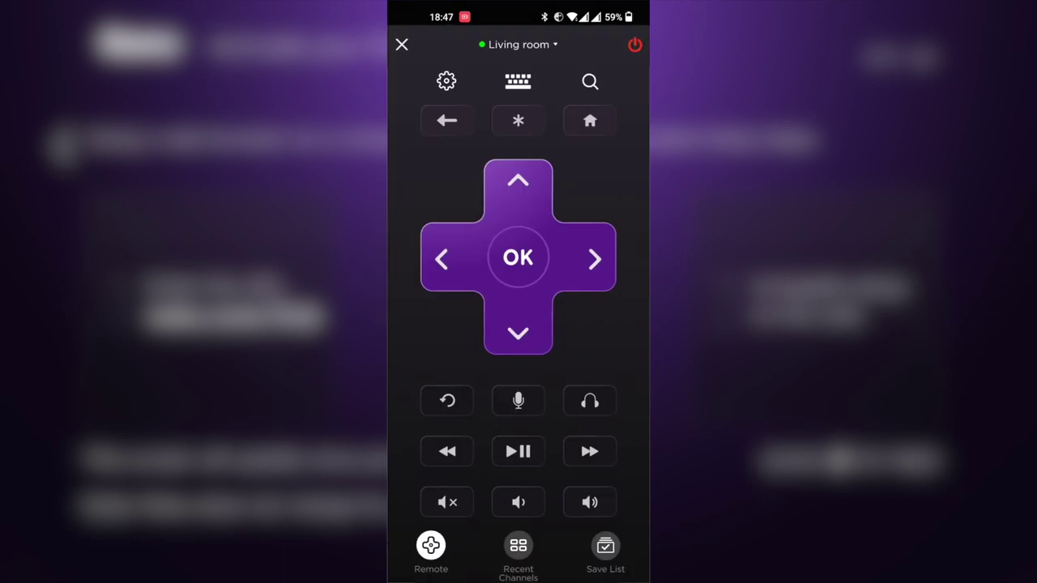
{"action": "left_click", "coordinate": [402, 45]}
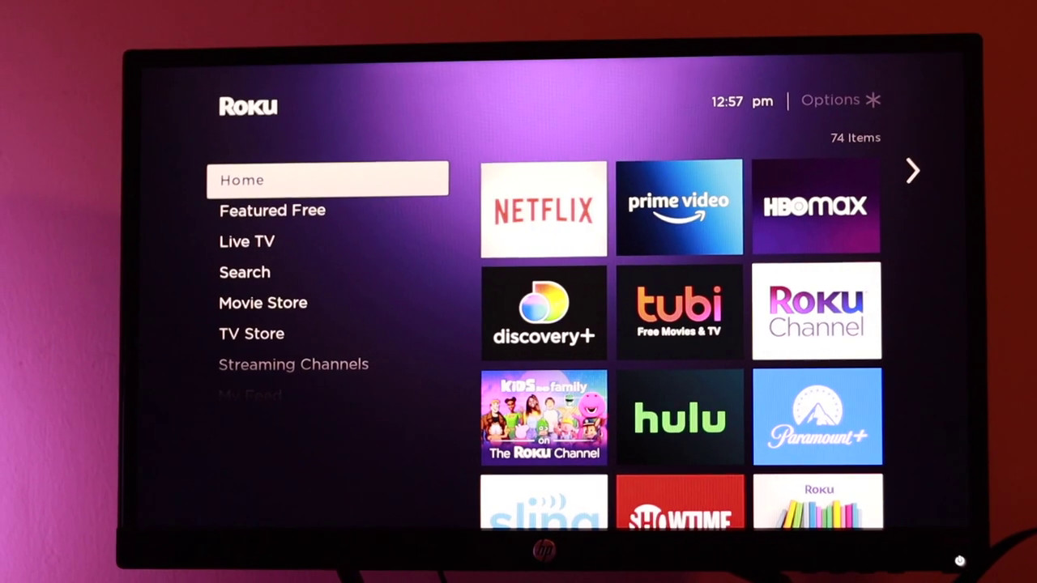
{"action": "key", "text": "Right"}
{"action": "key", "text": "Right"}
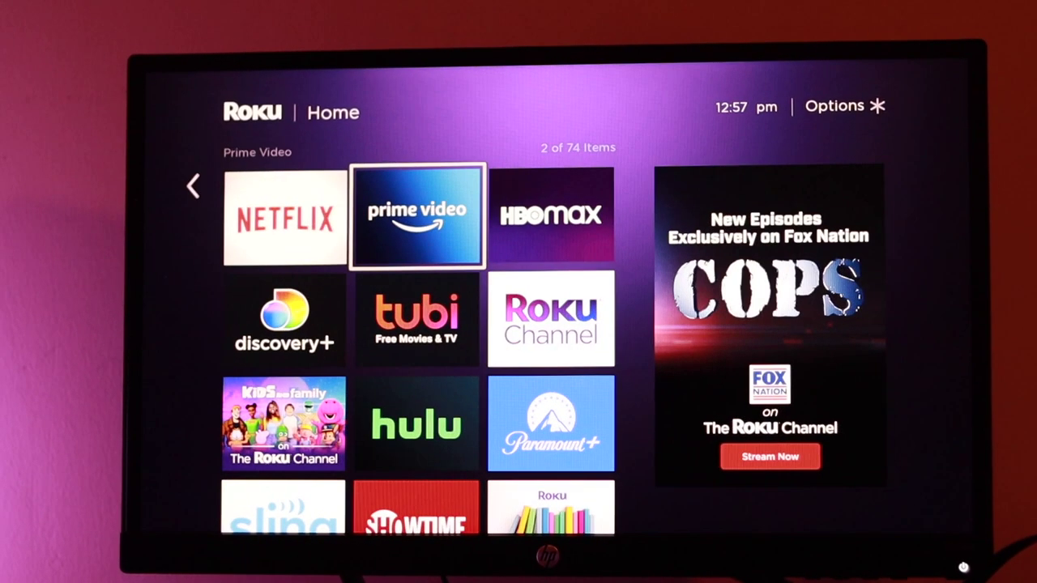
{"action": "key", "text": "Down"}
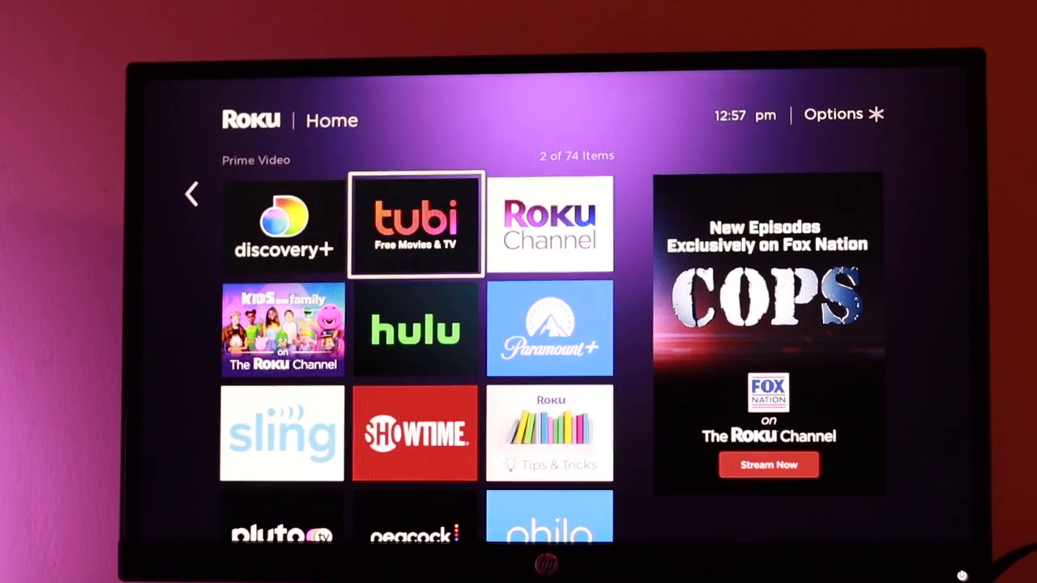
{"action": "key", "text": "Down"}
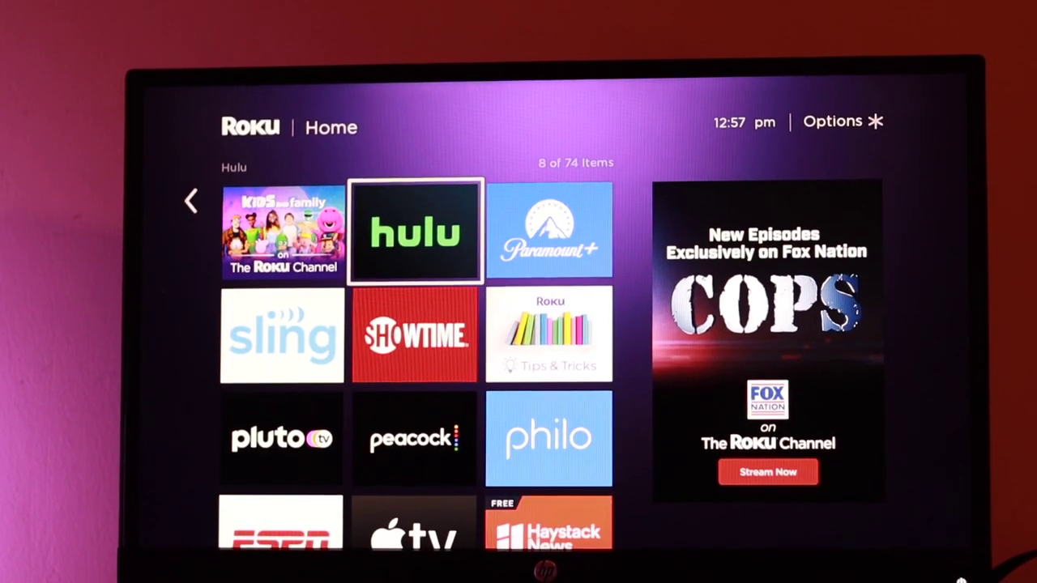
{"action": "key", "text": "Down"}
{"action": "key", "text": "Down"}
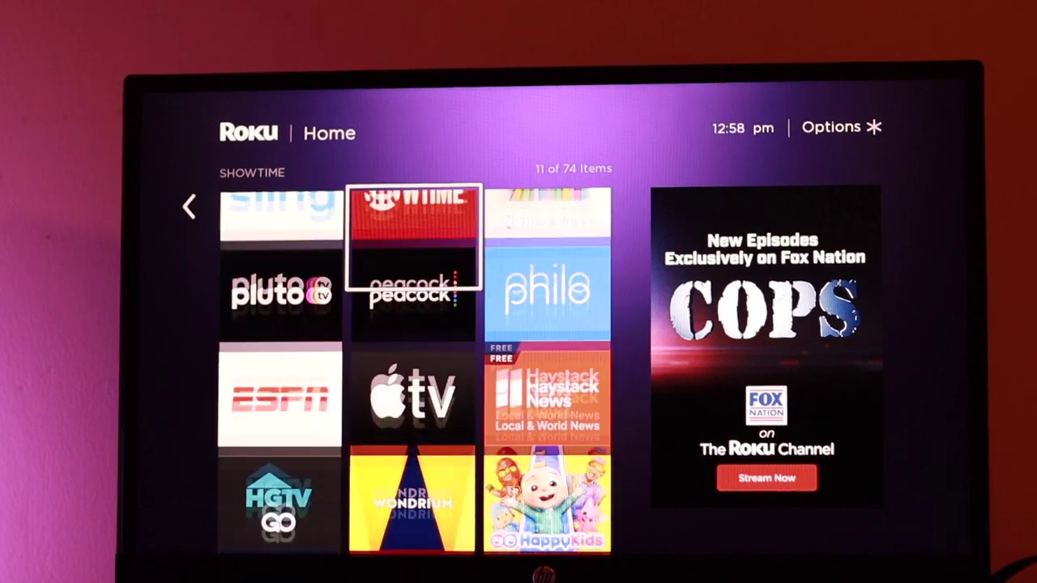
{"action": "key", "text": "Down"}
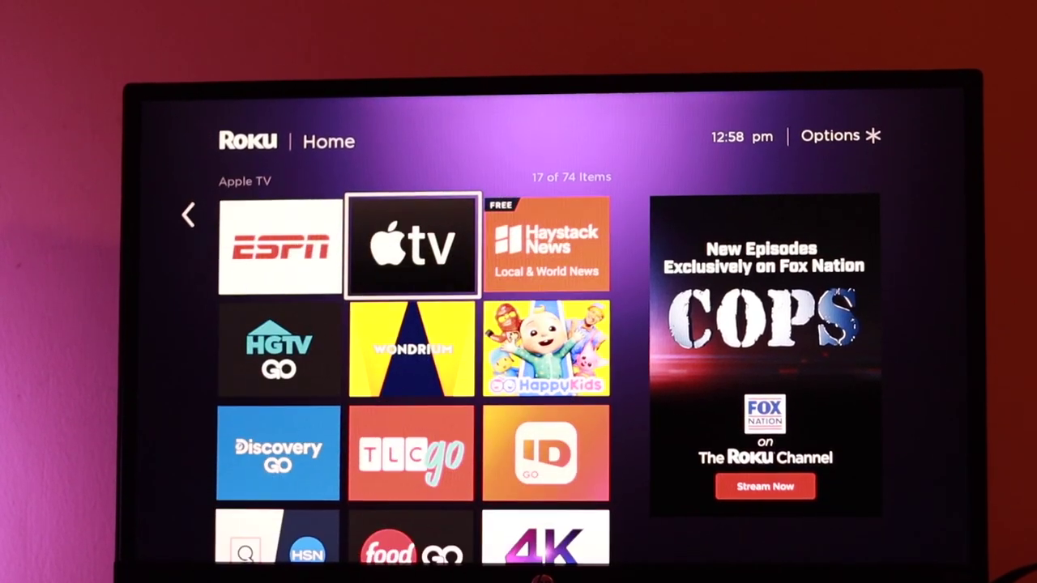
{"action": "key", "text": "Down"}
{"action": "key", "text": "Down"}
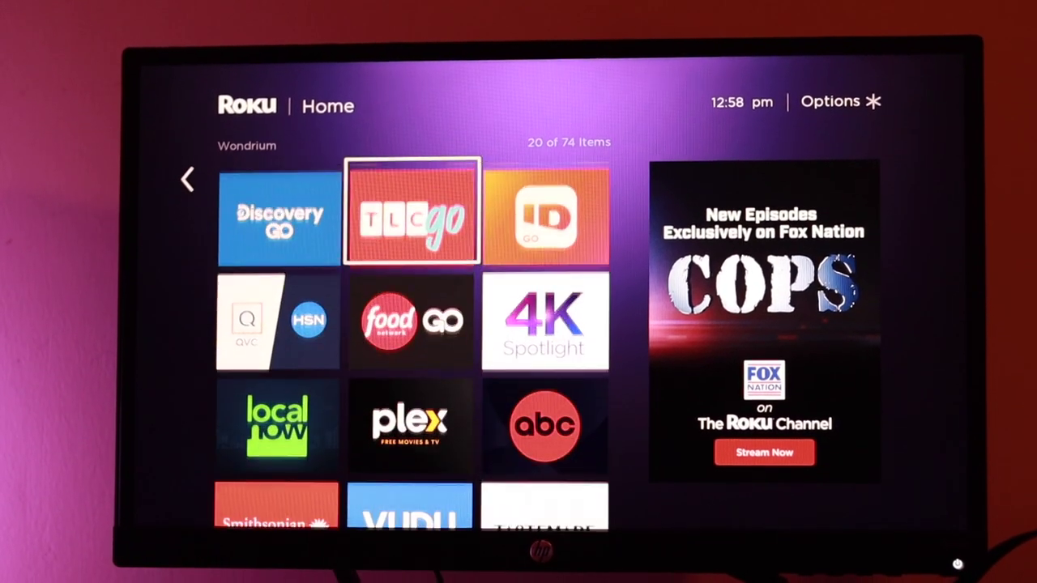
{"action": "key", "text": "Down"}
{"action": "key", "text": "Down"}
{"action": "key", "text": "Down"}
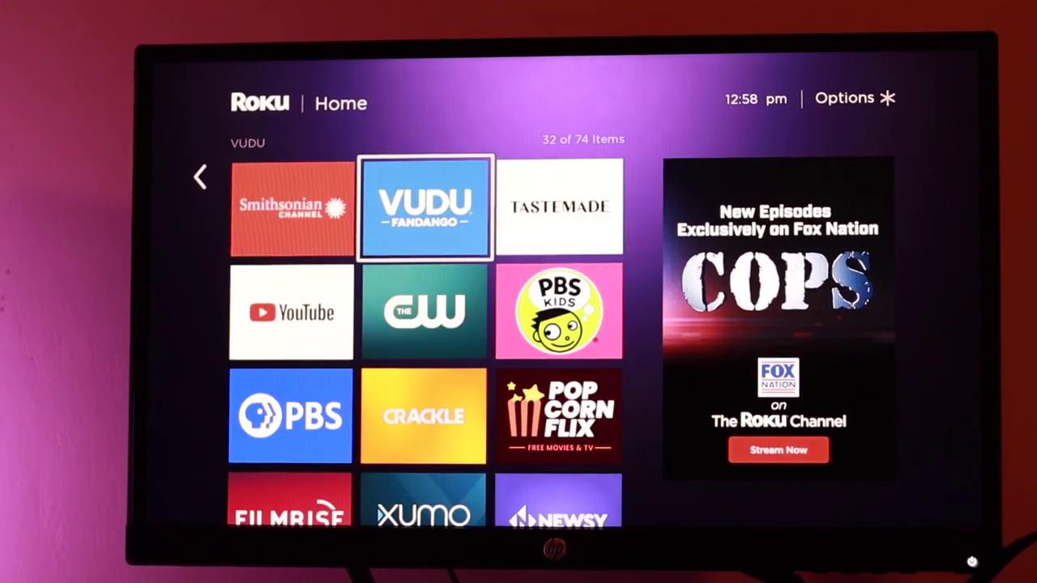
{"action": "key", "text": "Down"}
{"action": "key", "text": "Down"}
{"action": "key", "text": "Down"}
{"action": "key", "text": "Down"}
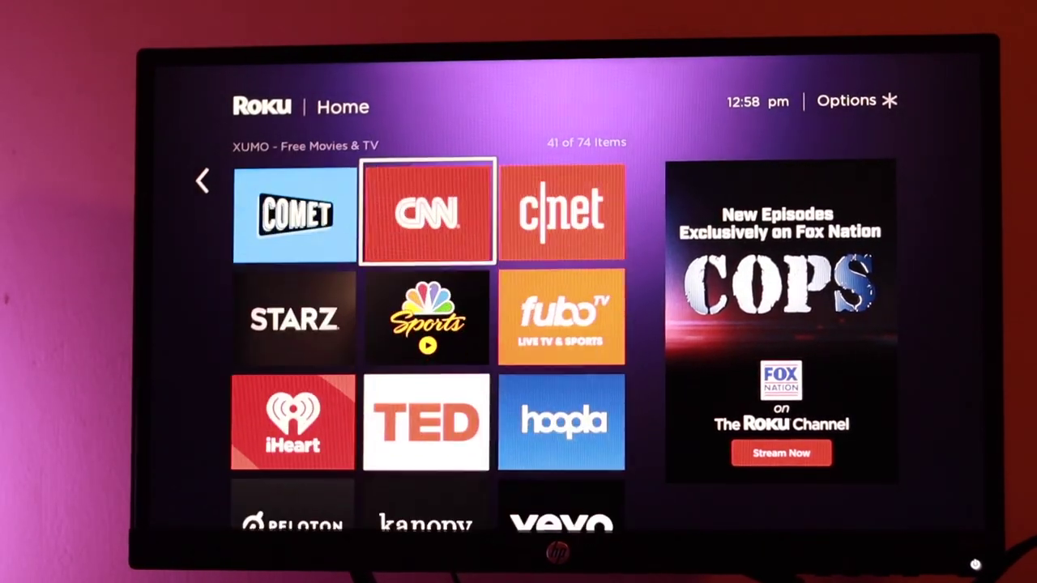
{"action": "key", "text": "Down"}
{"action": "key", "text": "Down"}
{"action": "key", "text": "Down"}
{"action": "key", "text": "Down"}
{"action": "key", "text": "Down"}
{"action": "key", "text": "Down"}
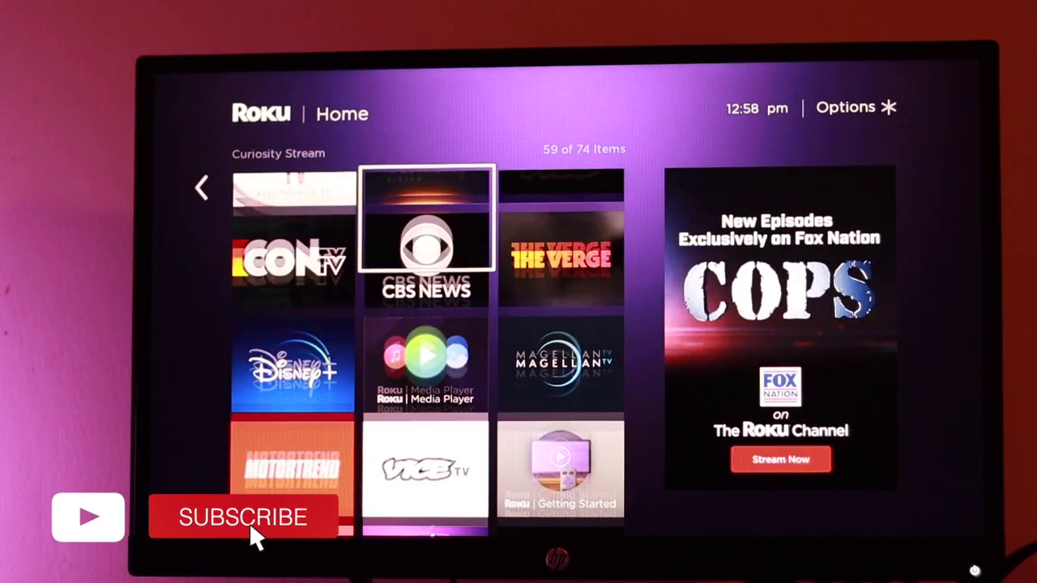
{"action": "key", "text": "Down"}
{"action": "key", "text": "Down"}
{"action": "key", "text": "Down"}
{"action": "key", "text": "Down"}
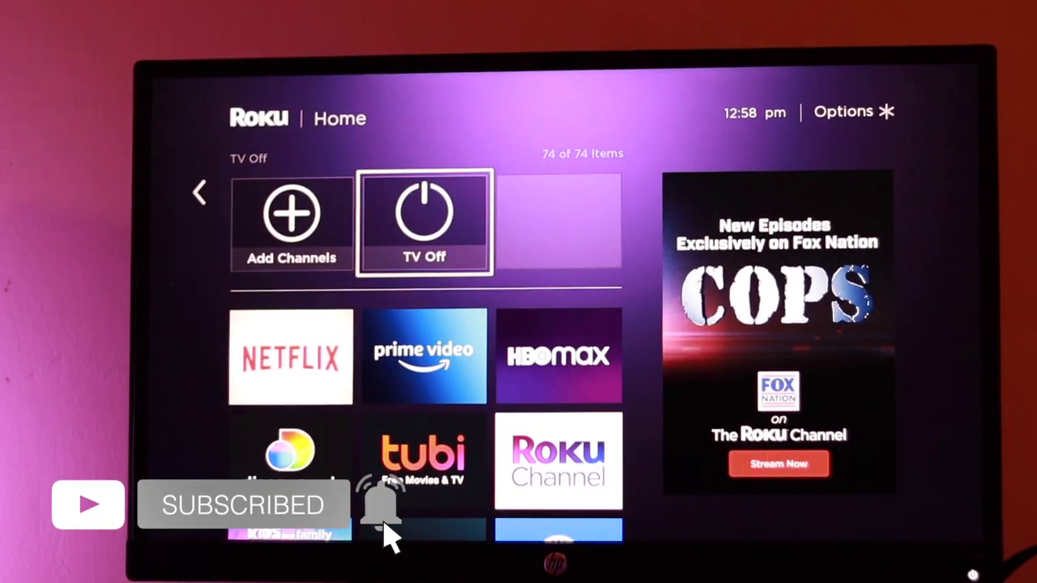
{"action": "key", "text": "Down"}
{"action": "key", "text": "Down"}
{"action": "key", "text": "Right"}
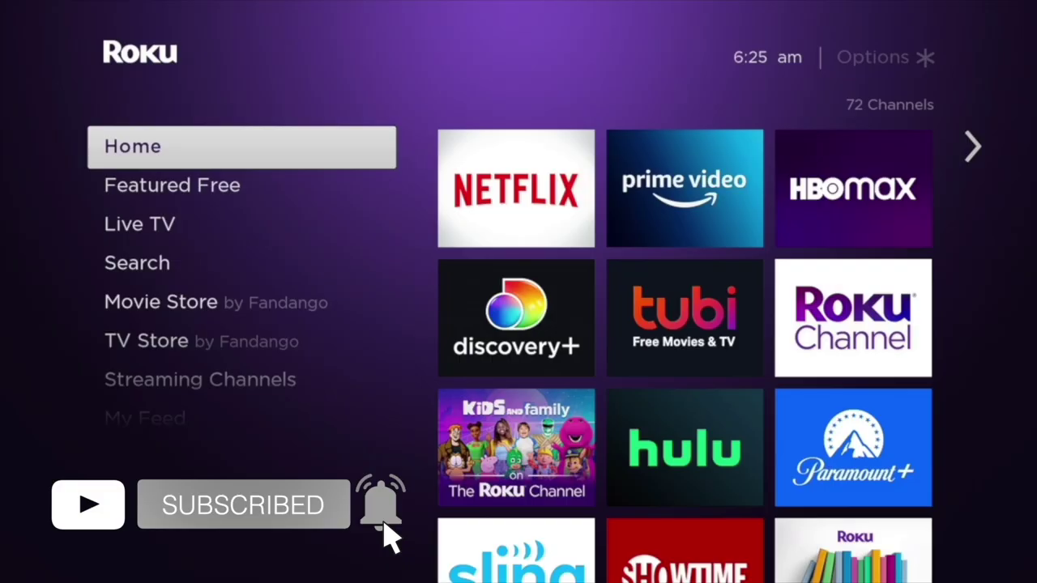